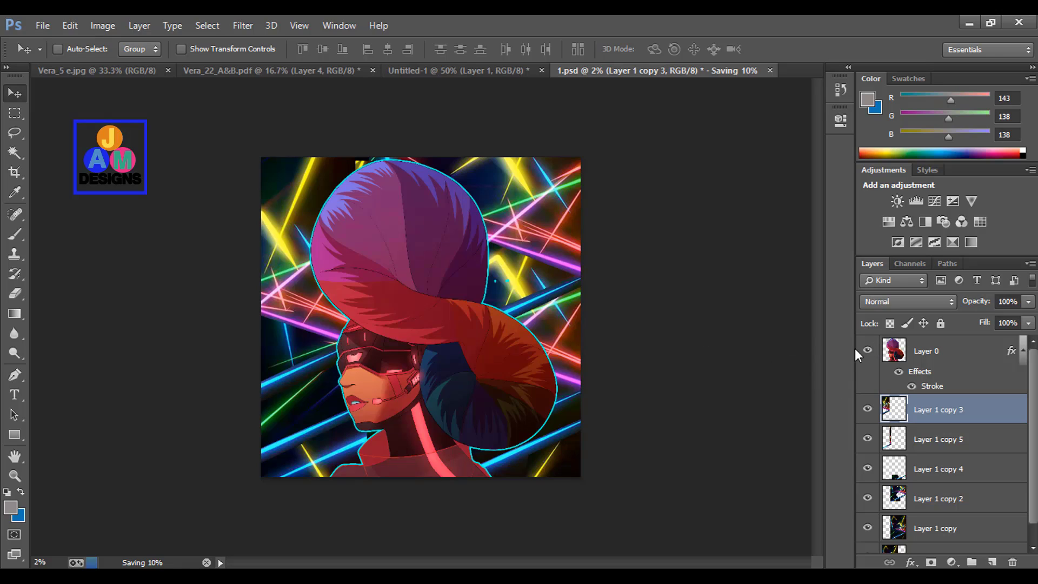
Check the portrait, then hide the six neon background layers one by one to inspect them.
left_click(868, 352)
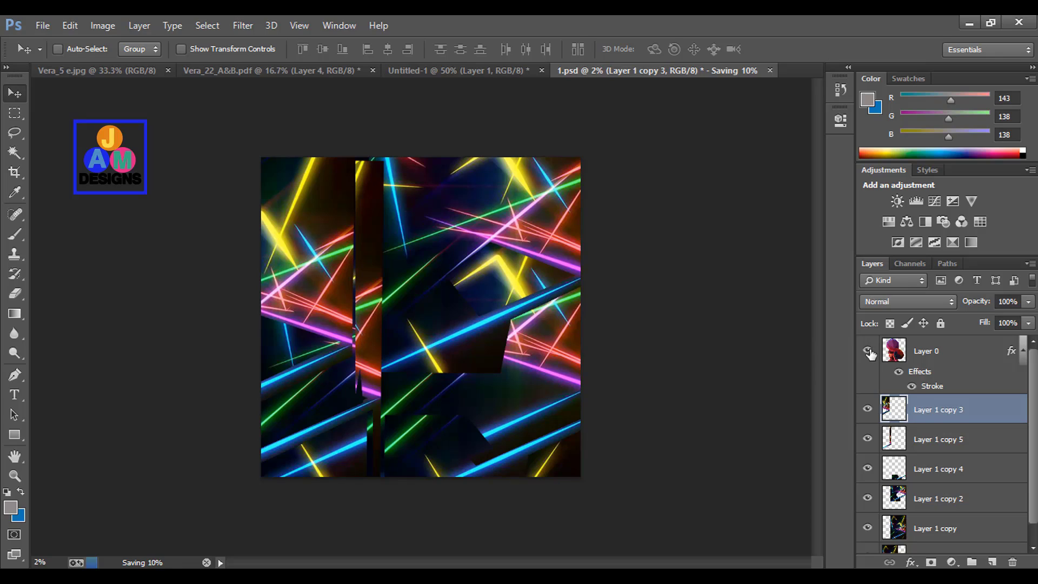
left_click(869, 352)
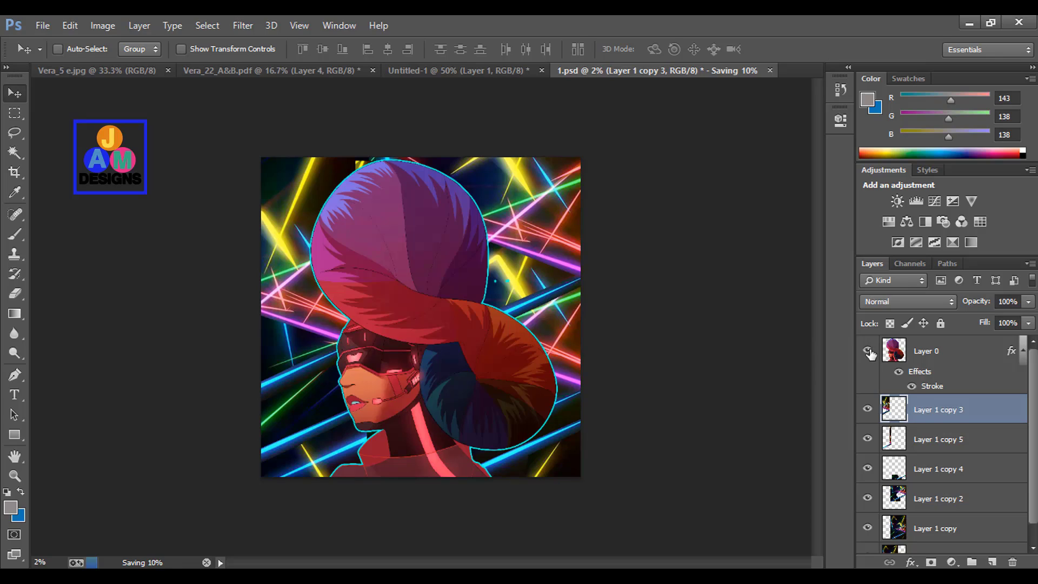
left_click(869, 410)
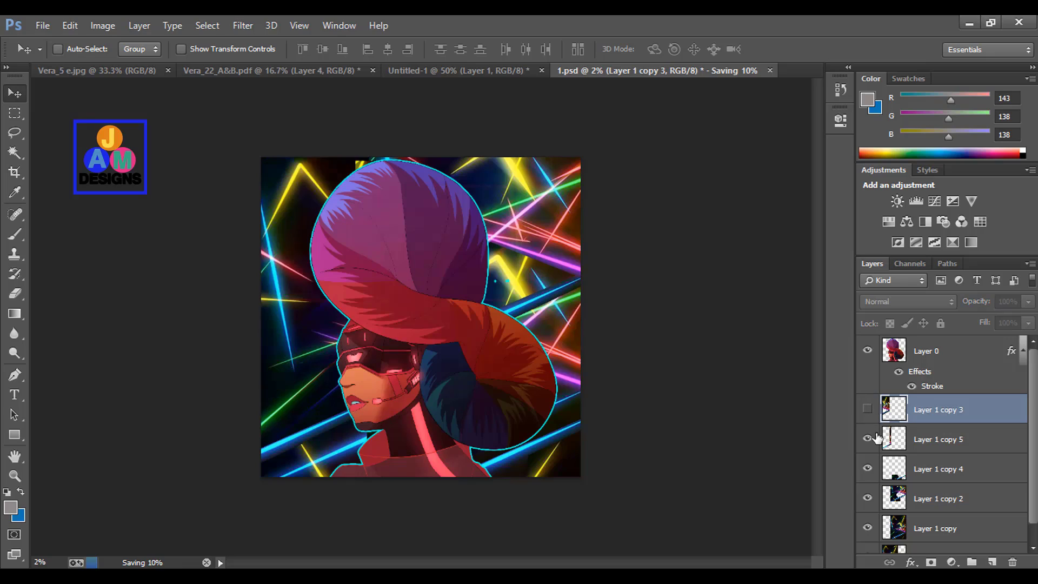
left_click(868, 438)
left_click(867, 469)
left_click(868, 499)
scroll(992, 490, "down", 1)
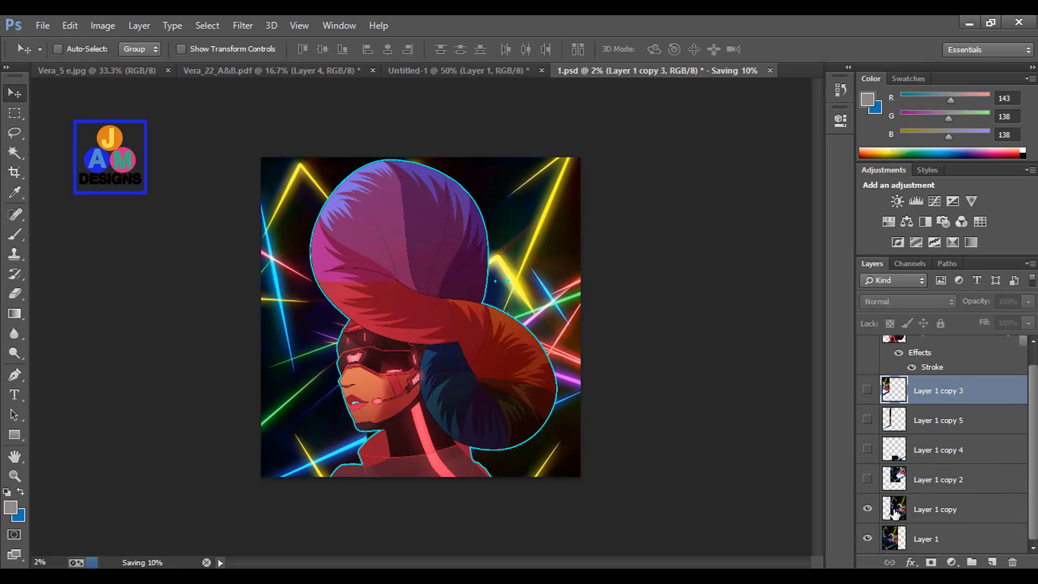
left_click(868, 509)
left_click(867, 538)
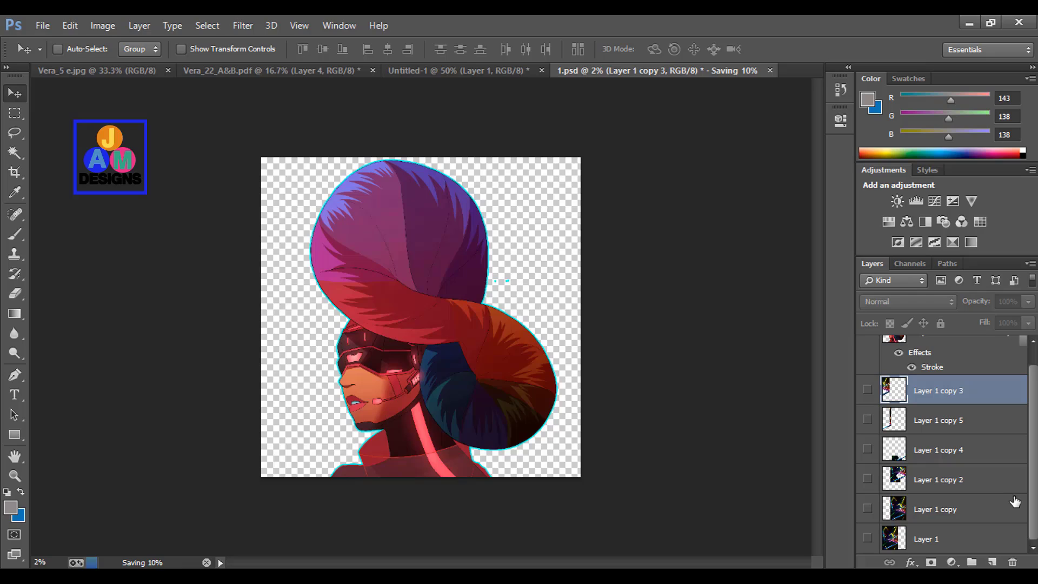
Make Layer 1 through Layer 1 copy 3 visible again.
left_click(868, 538)
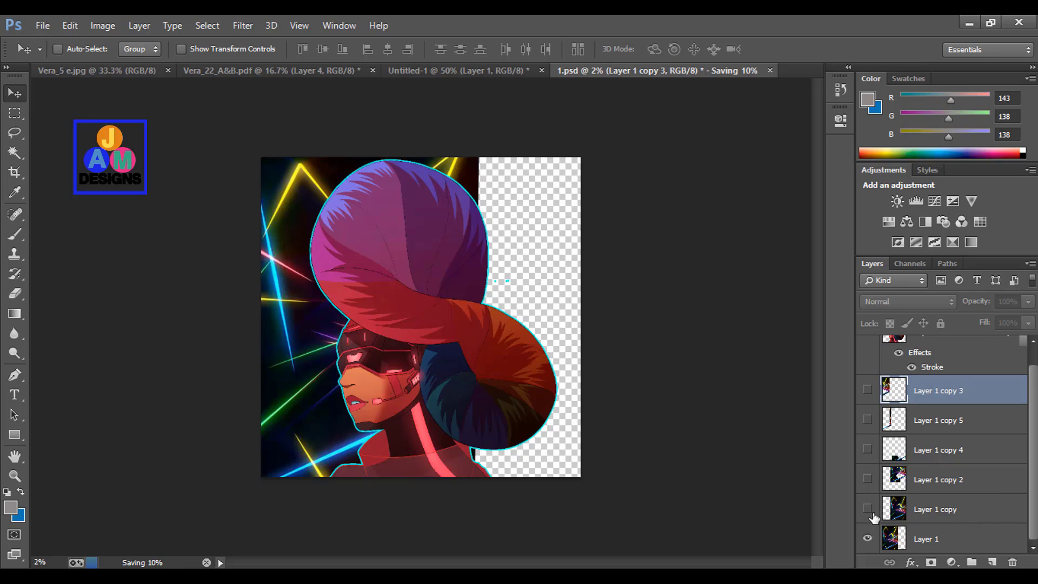
left_click(868, 510)
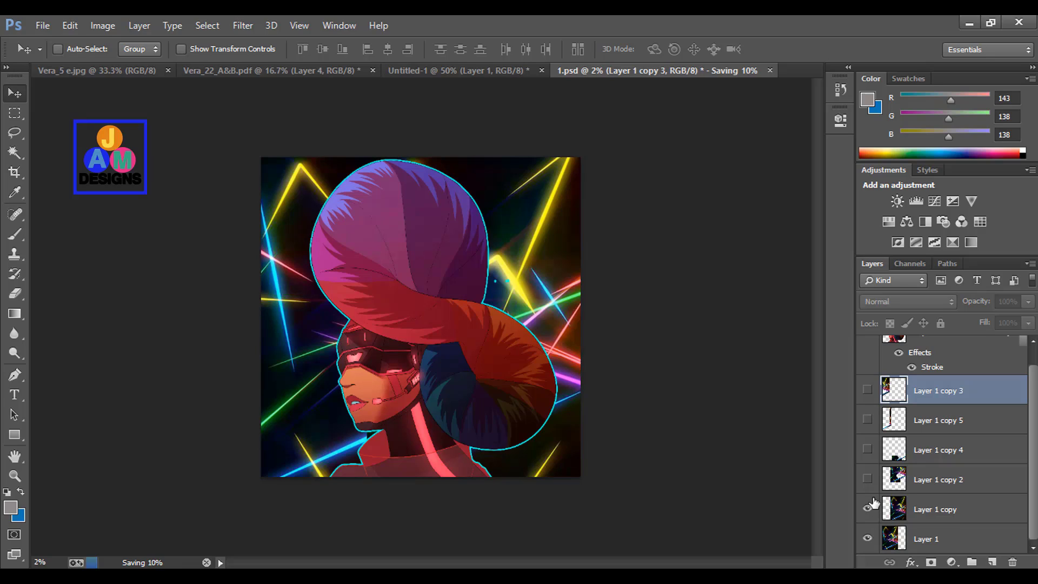
left_click(871, 481)
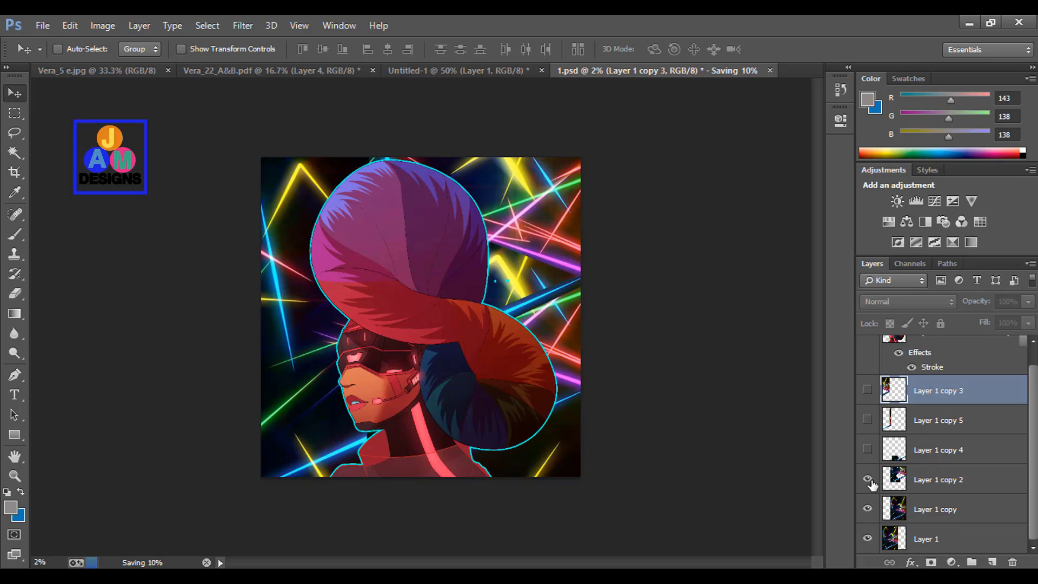
left_click(871, 451)
left_click(868, 421)
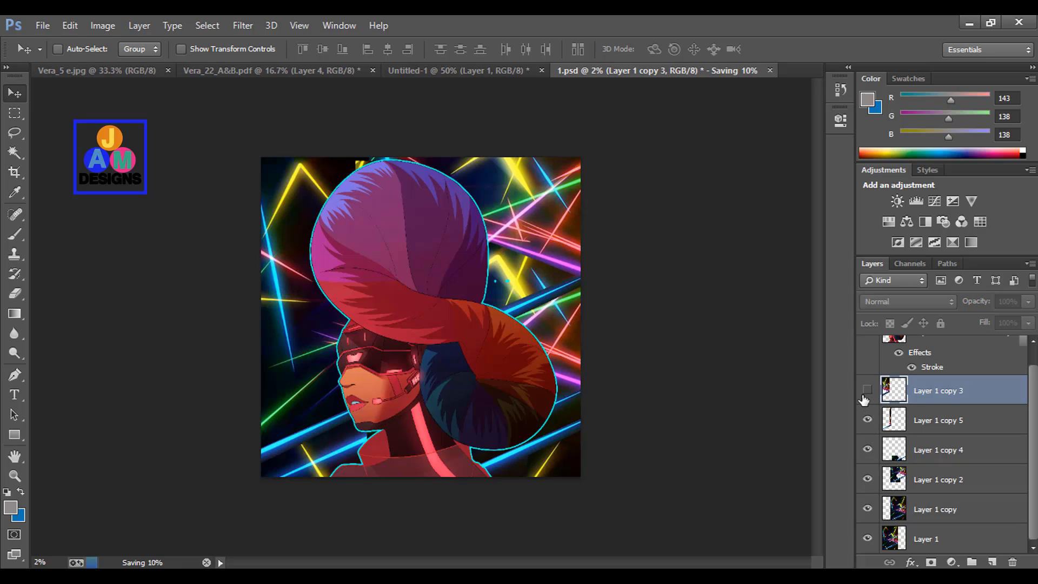
left_click(866, 392)
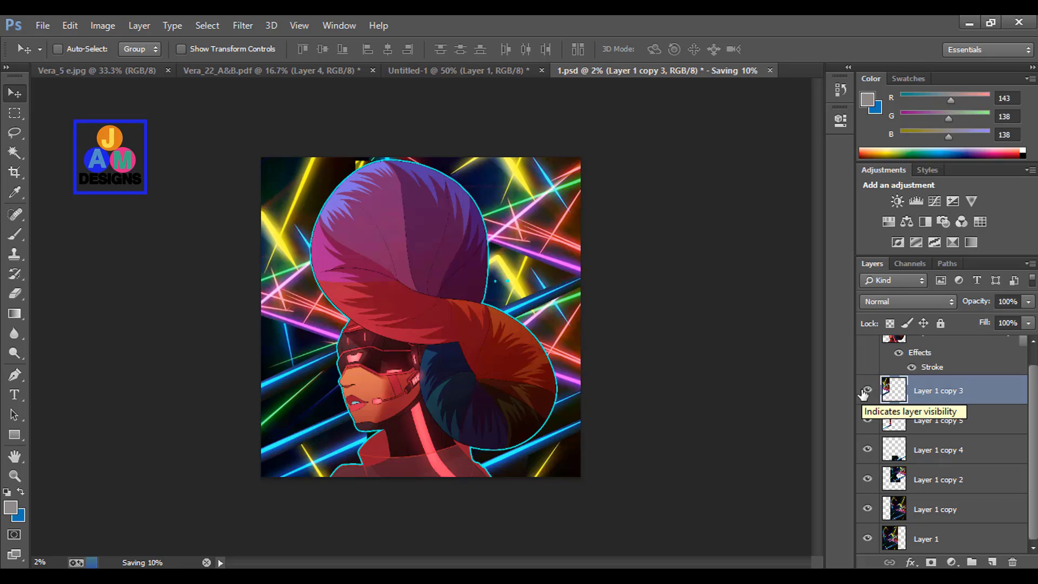
scroll(898, 405, "up", 1)
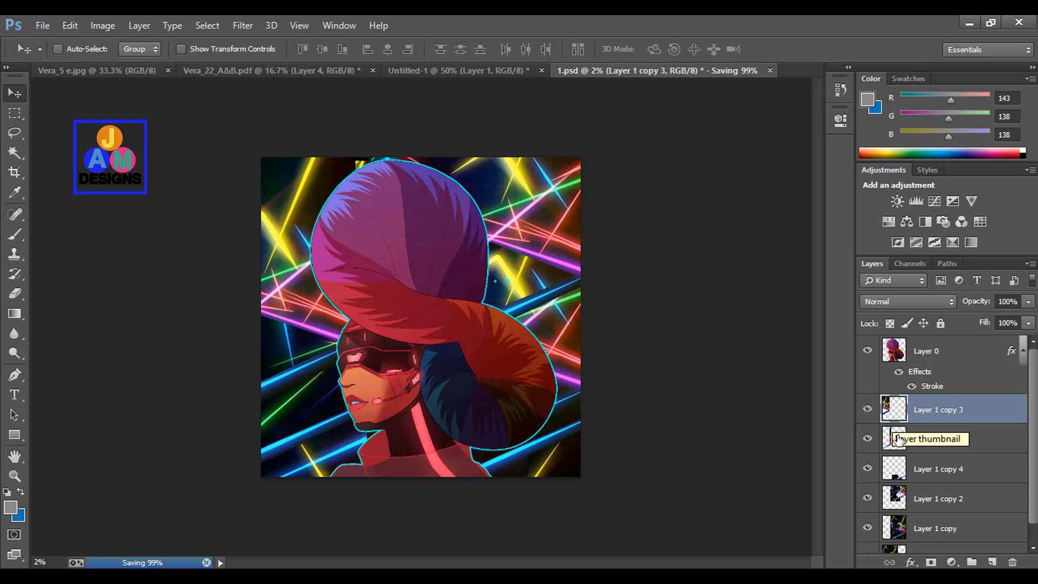
Select Layer 1 copy 3 through Layer 1 together for merging.
left_click(922, 438, "ctrl")
left_click(929, 469, "ctrl")
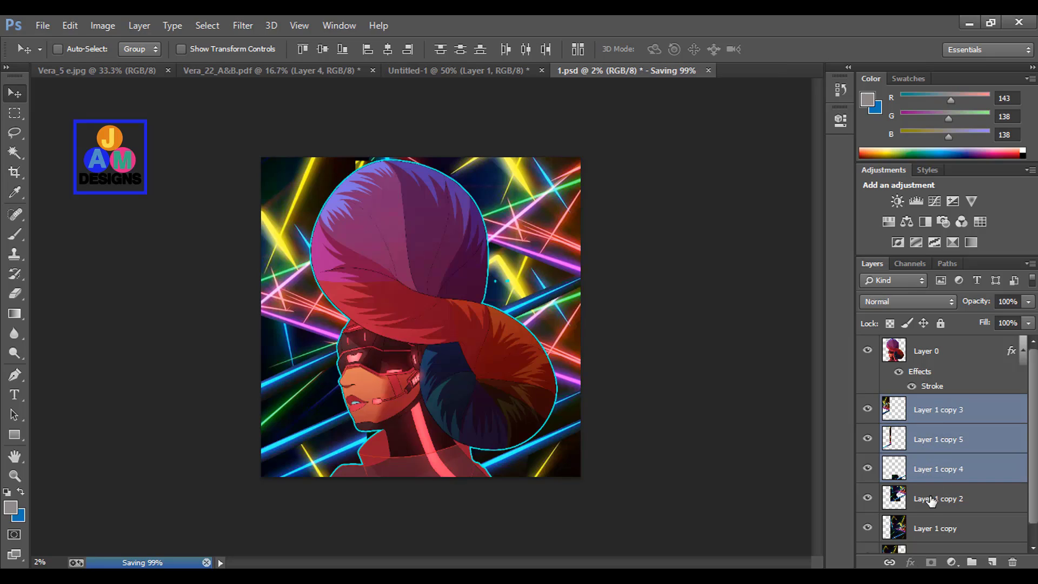
left_click(932, 498, "ctrl")
left_click(933, 527, "ctrl")
left_click(937, 547, "ctrl")
scroll(941, 536, "down", 1)
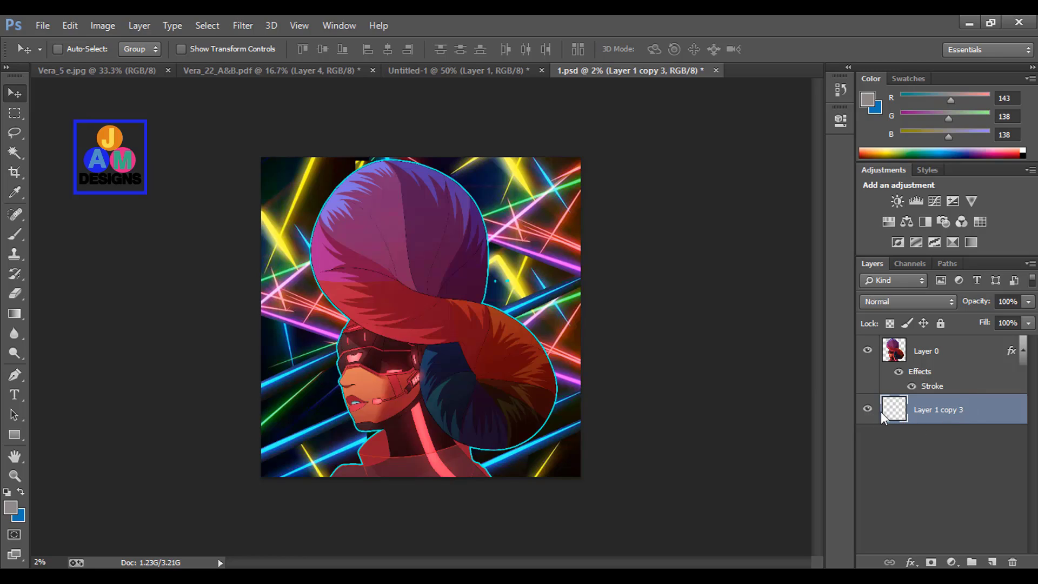
left_click(41, 25)
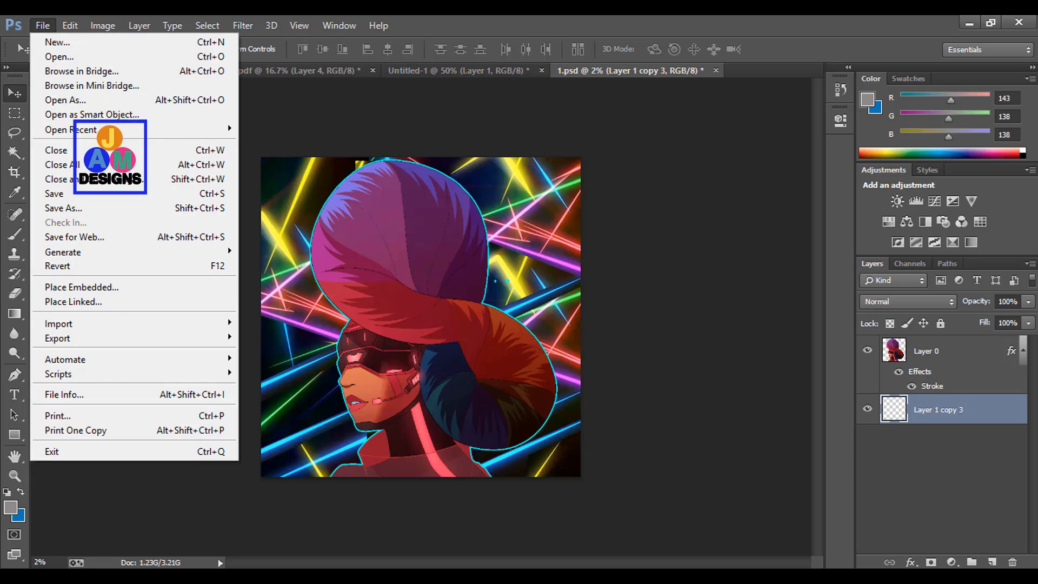
left_click(253, 95)
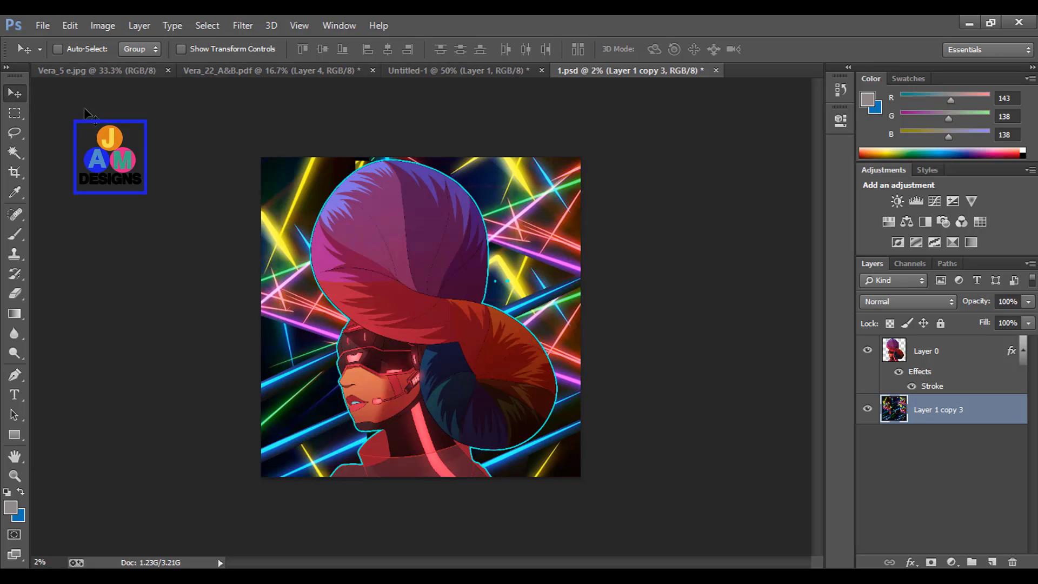
left_click(869, 409)
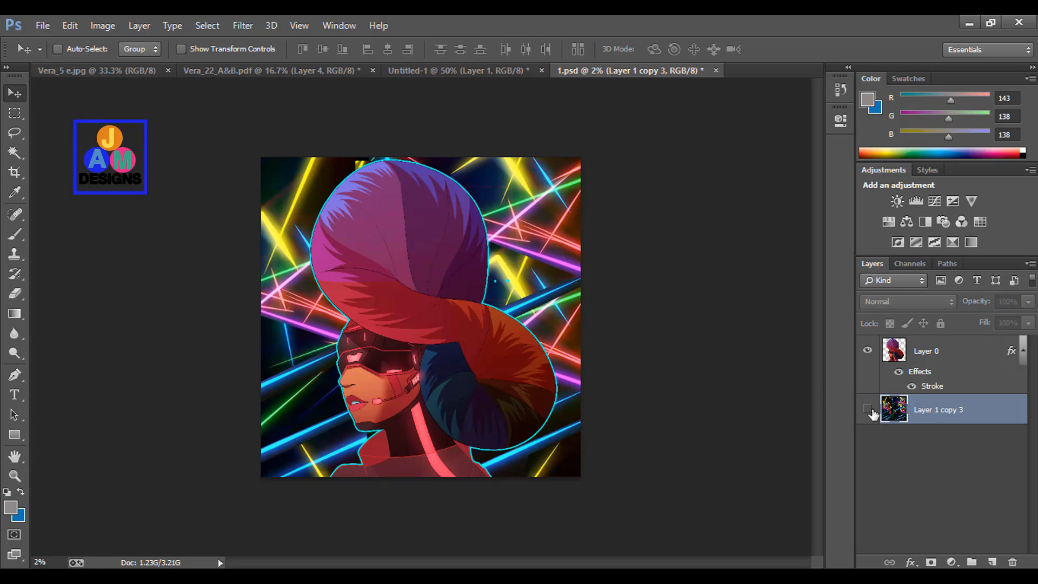
left_click(874, 411)
left_click(876, 411)
left_click(876, 411)
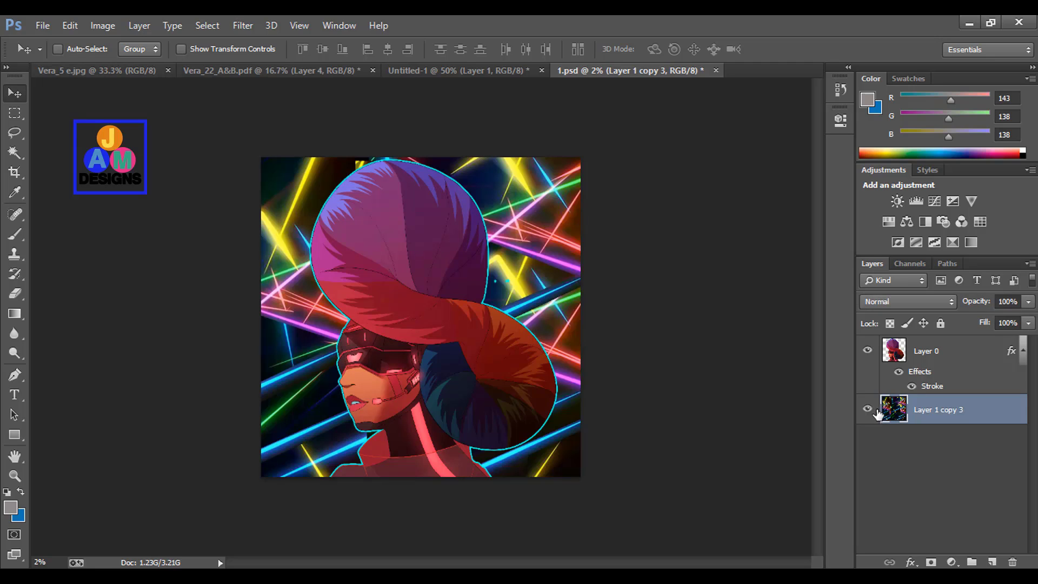
Browse with File > Open into the daxmusic-Neon images folder.
left_click(43, 25)
left_click(50, 53)
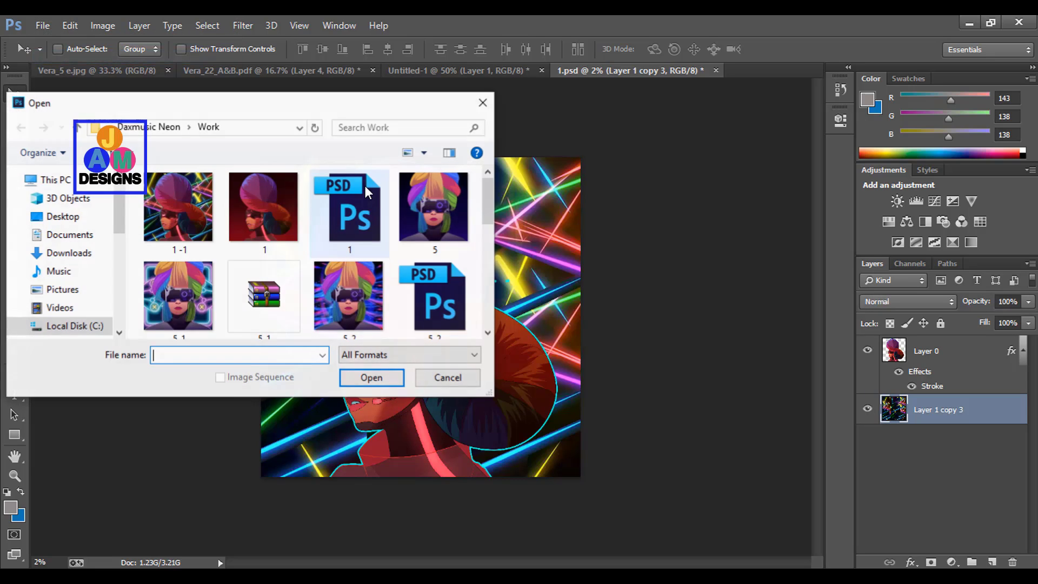
left_click(154, 128)
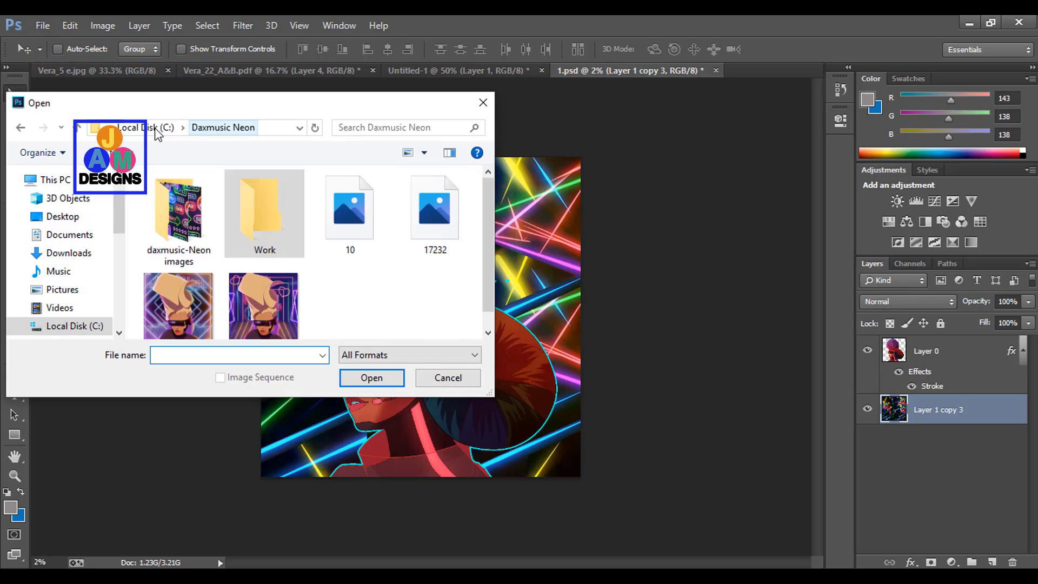
double_click(199, 213)
scroll(333, 242, "down", 2)
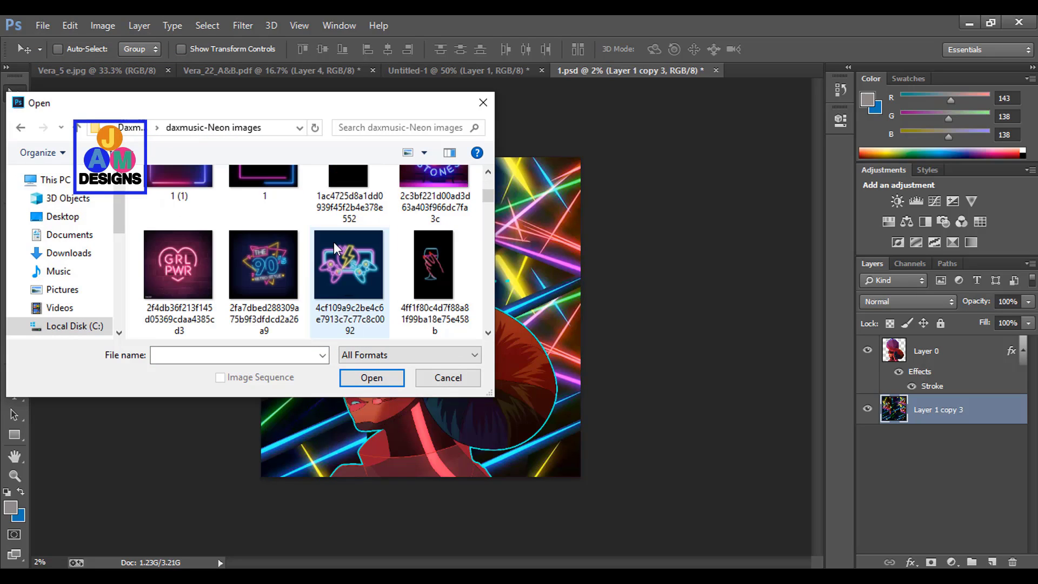
scroll(334, 242, "down", 2)
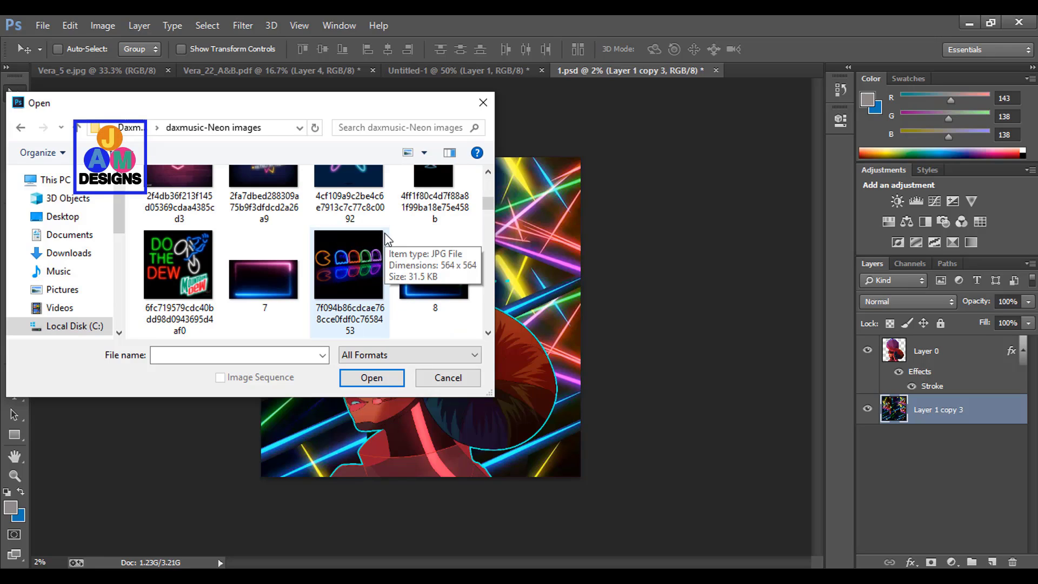
scroll(386, 235, "up", 2)
scroll(387, 238, "down", 5)
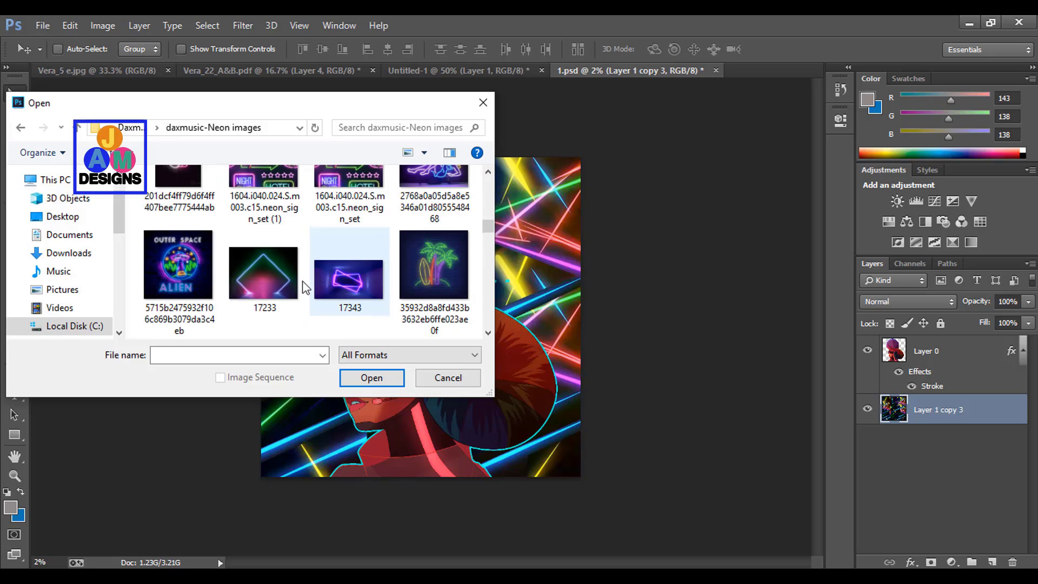
Open the neon_sign_set image and drag it into the 1.psd document.
left_click(287, 287)
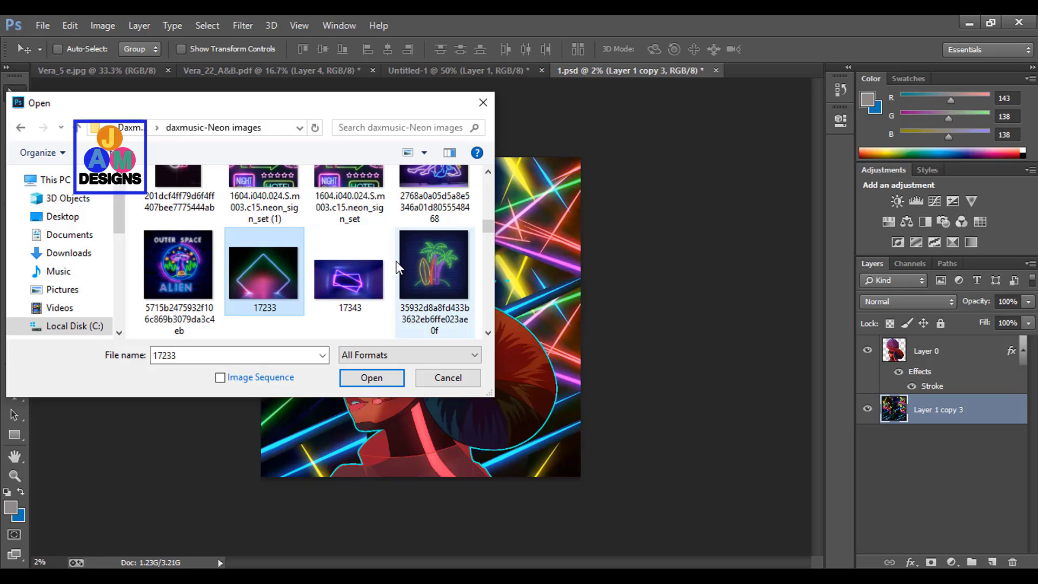
left_click(438, 267)
scroll(440, 268, "down", 2)
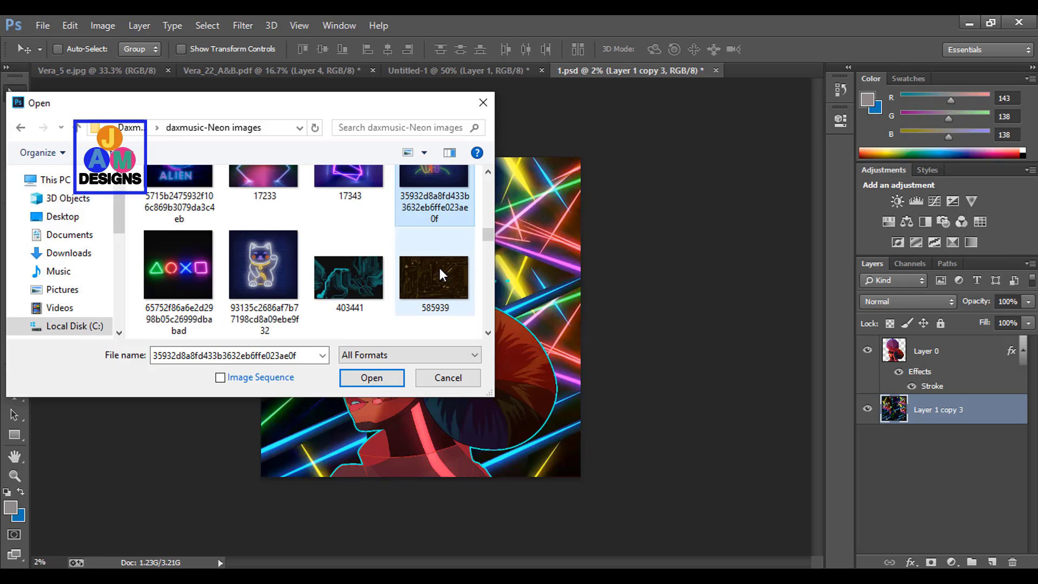
scroll(440, 269, "down", 2)
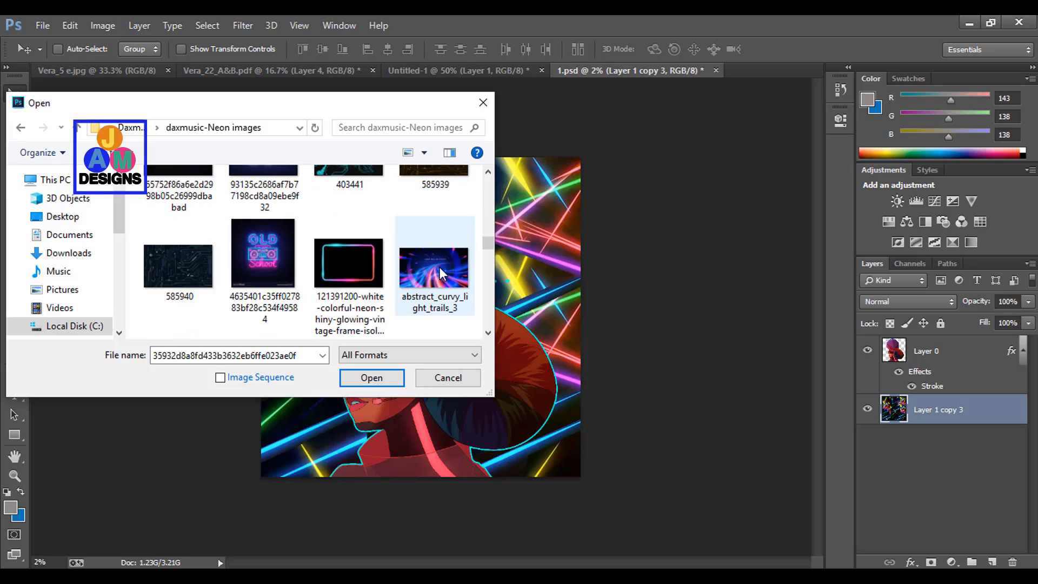
scroll(440, 267, "down", 2)
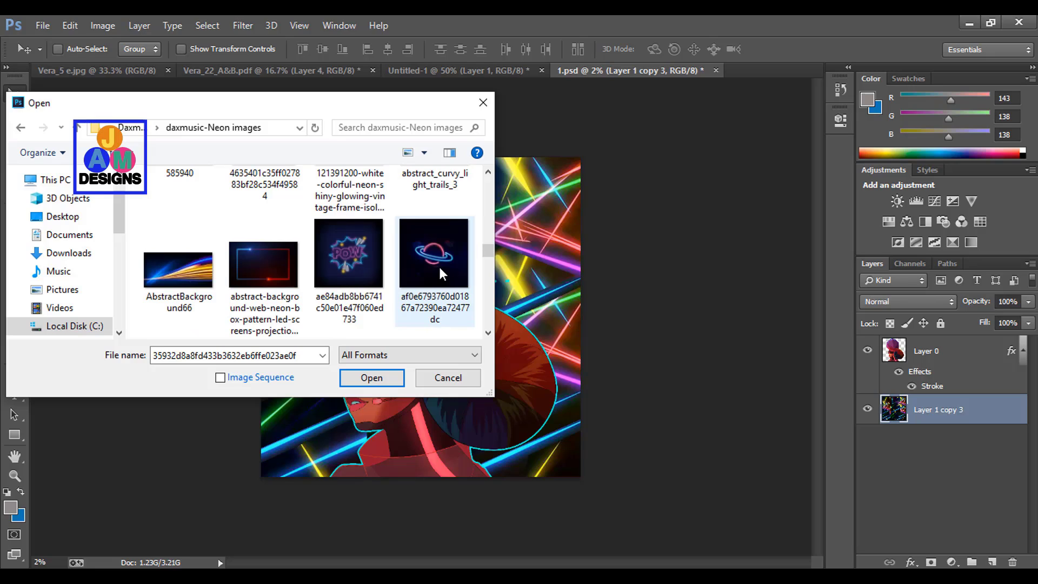
scroll(440, 269, "up", 3)
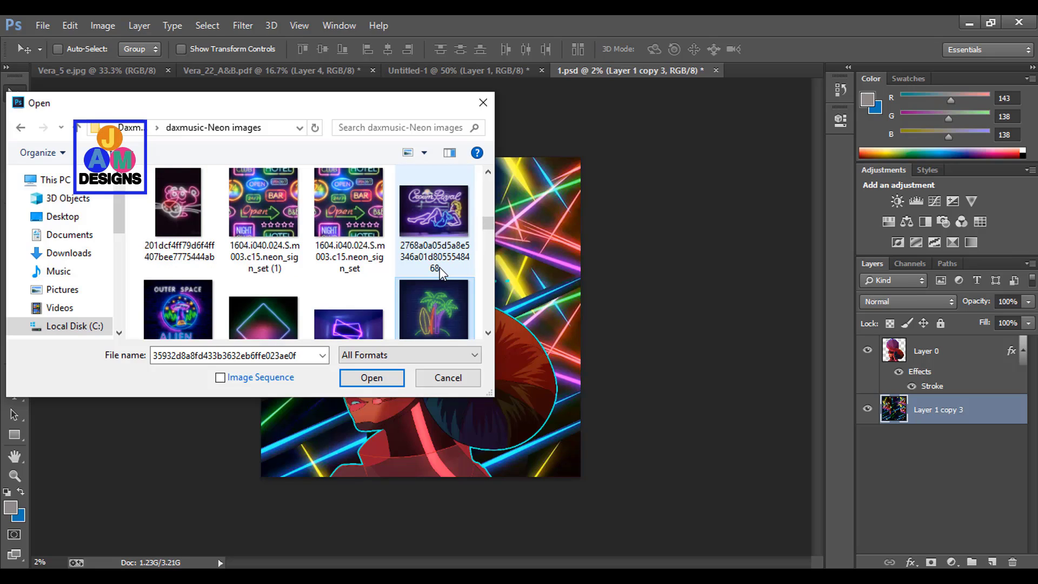
left_click(331, 213)
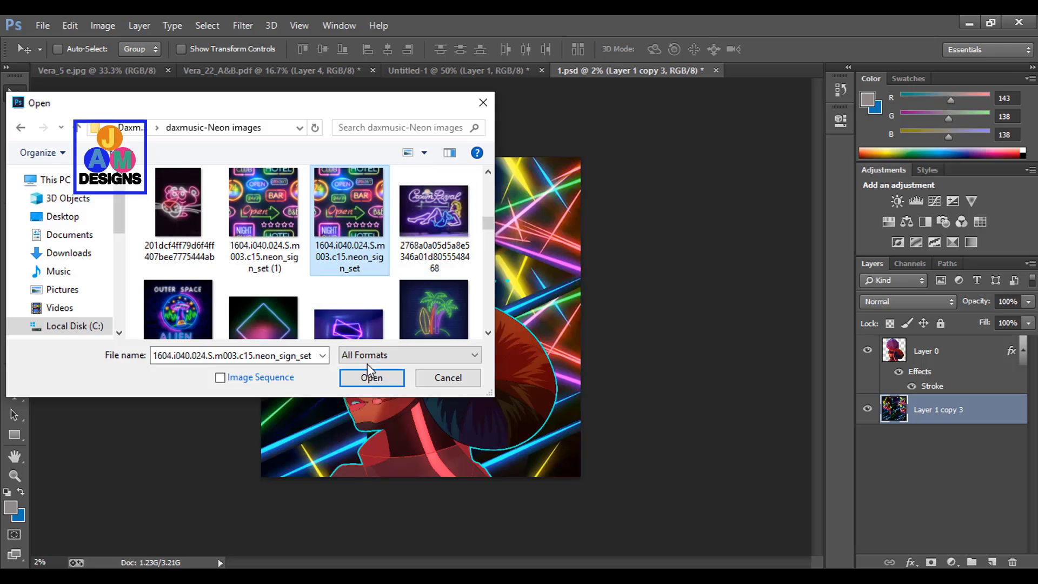
left_click(371, 379)
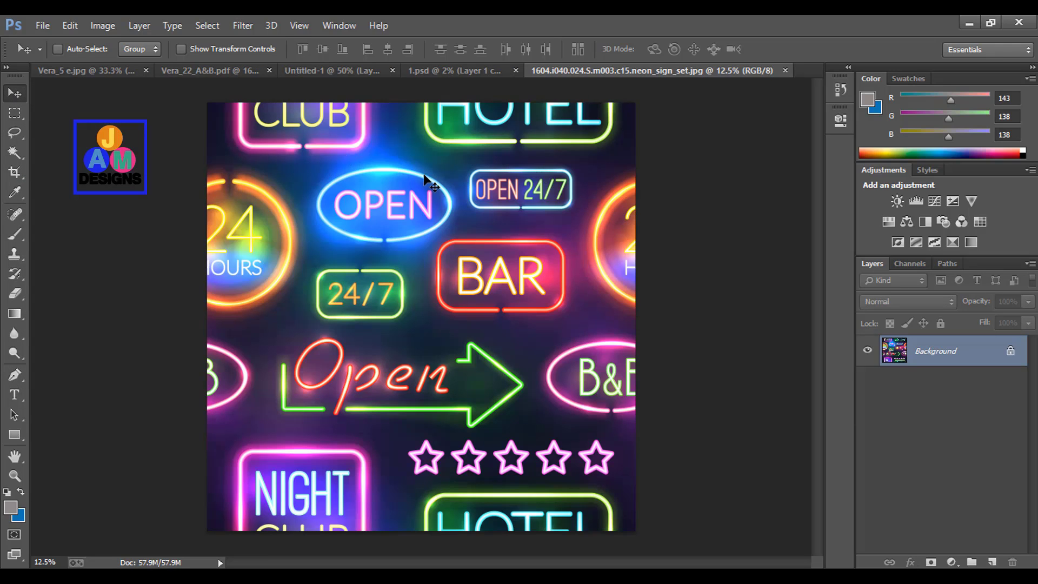
mouse_move(433, 184)
left_mouse_down()
mouse_move(422, 100)
mouse_move(514, 184)
left_mouse_up()
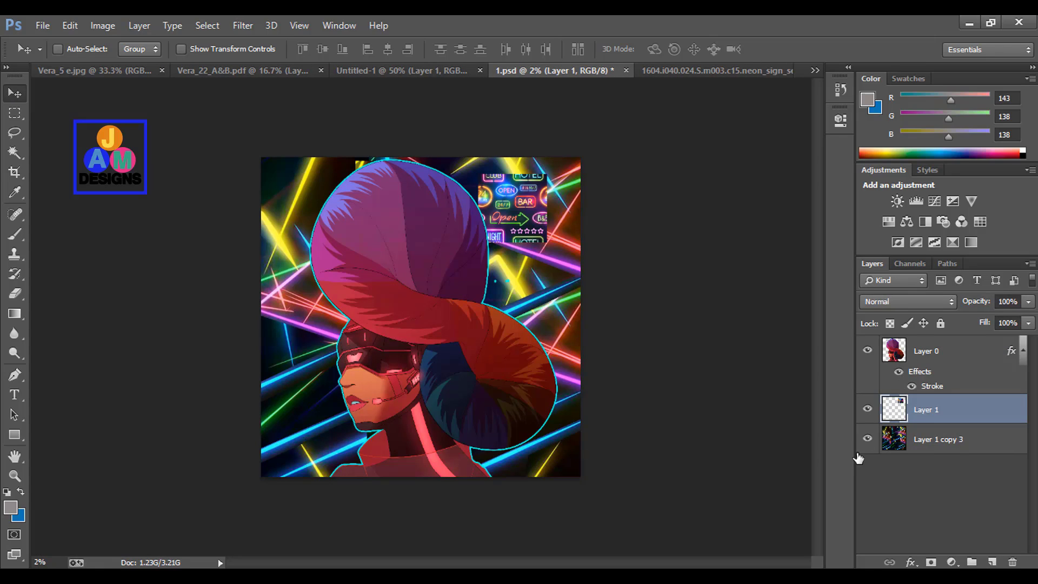
Hide Layer 1 copy 3 and scale the neon Layer 1 to about 475% by 498%.
left_click(868, 439)
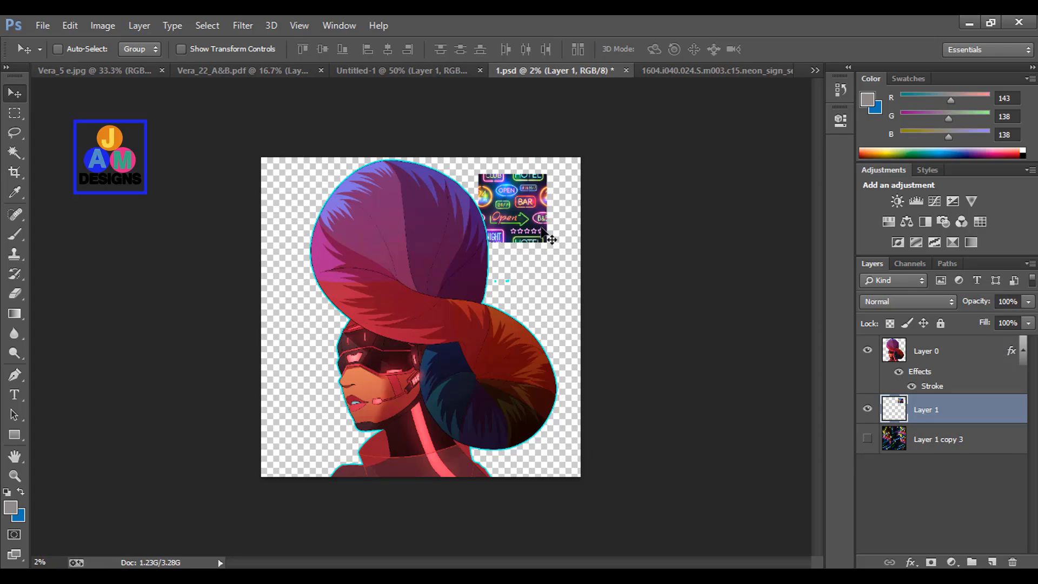
left_click_drag(541, 231, 445, 335)
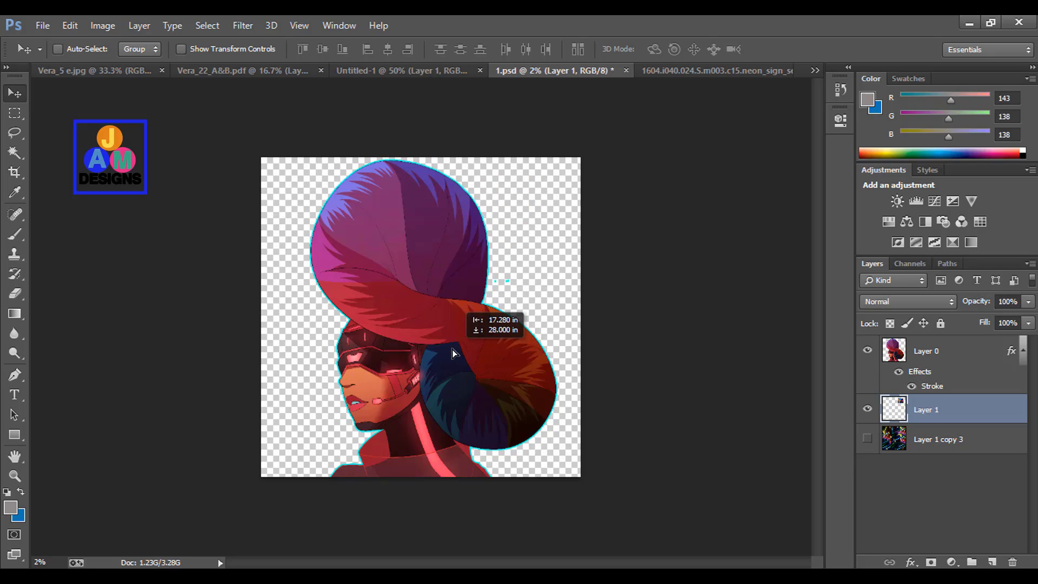
key("ctrl+t")
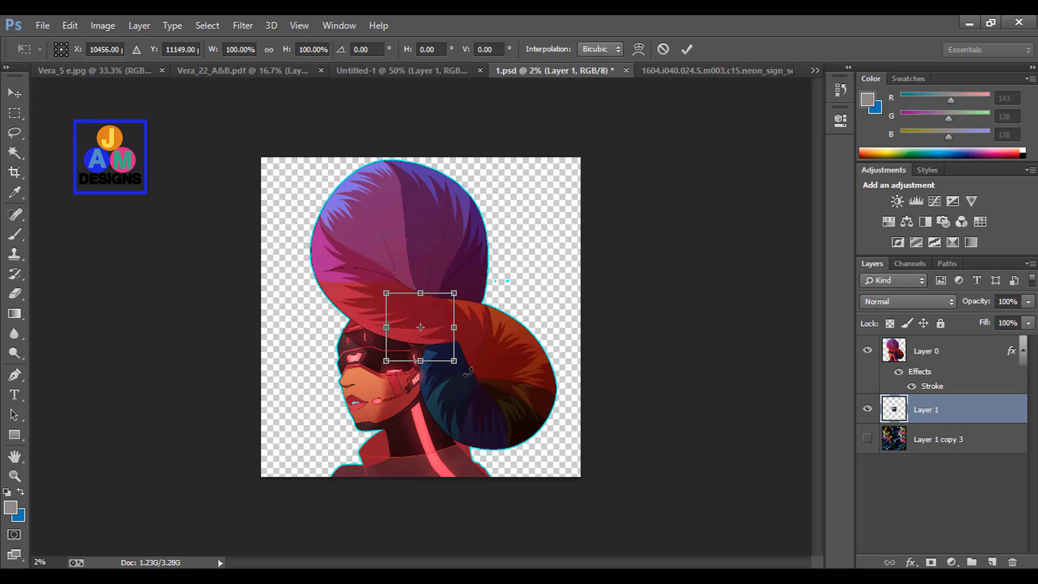
left_click_drag(454, 360, 564, 483)
left_click_drag(570, 490, 579, 497)
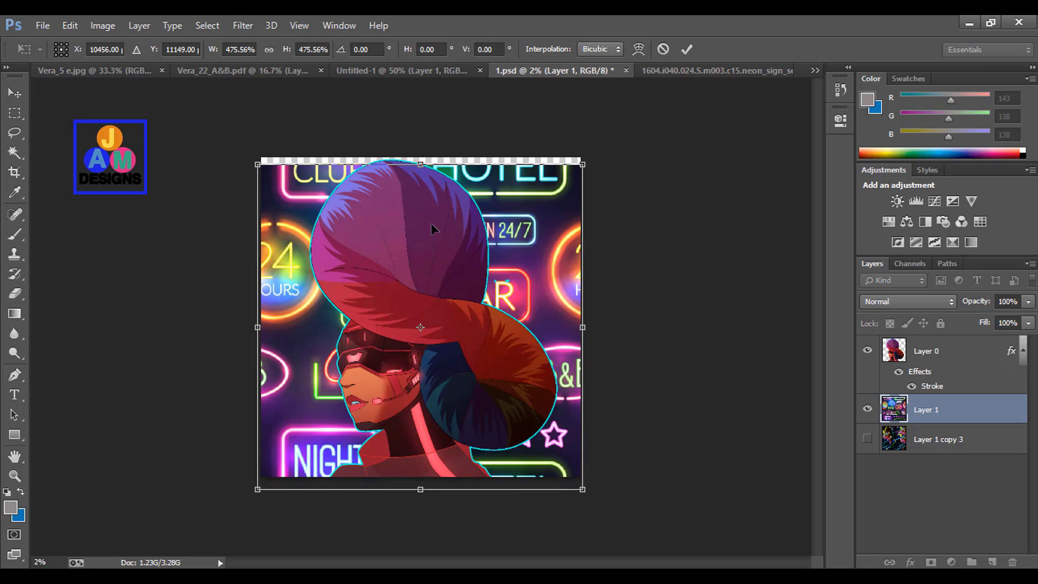
left_click_drag(422, 165, 420, 149)
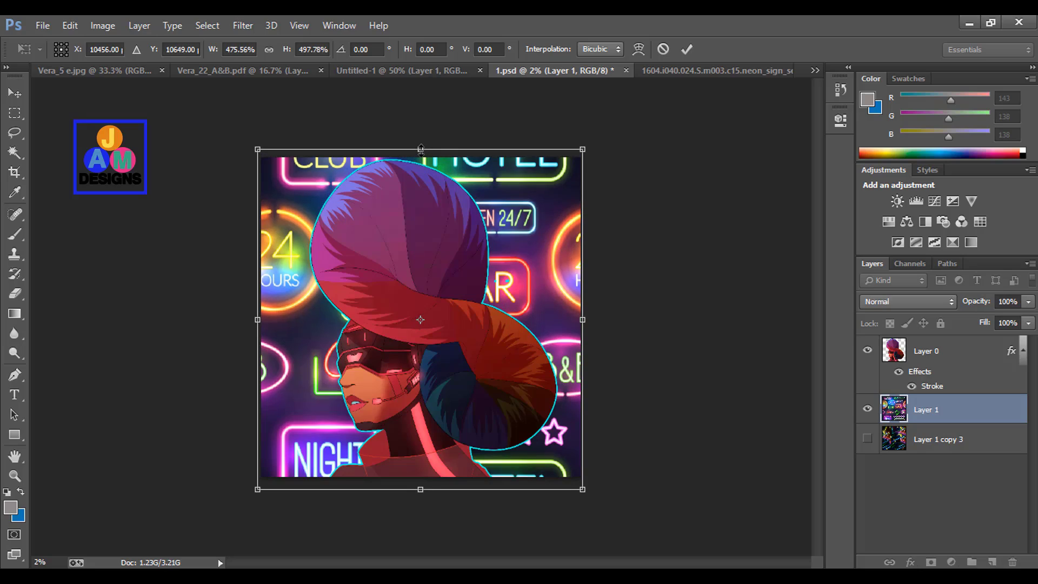
key("Return")
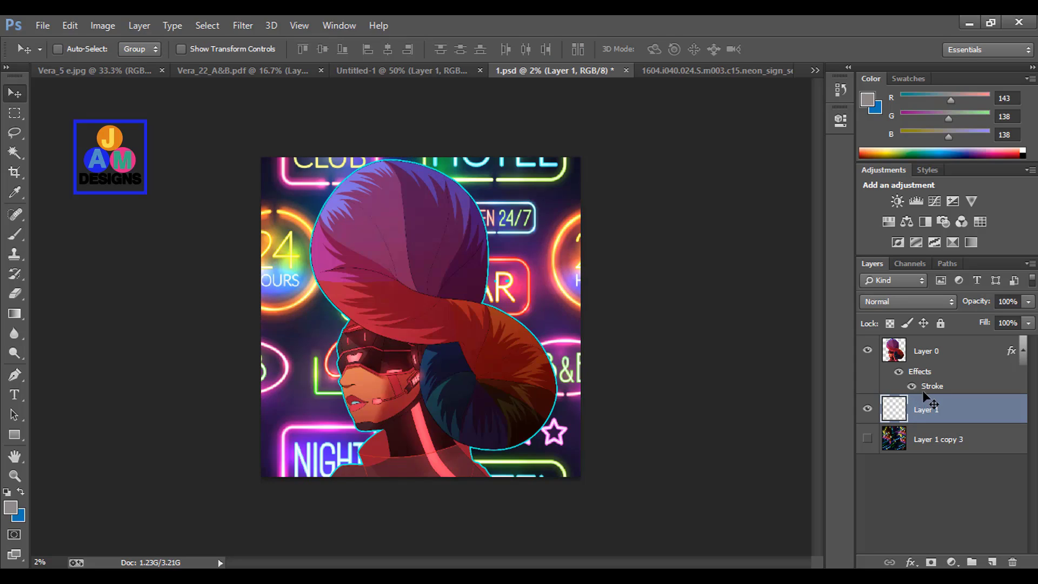
Recolour Layer 0's Stroke effect to orange ff8b45 sampled from the neon signs.
left_click(923, 352)
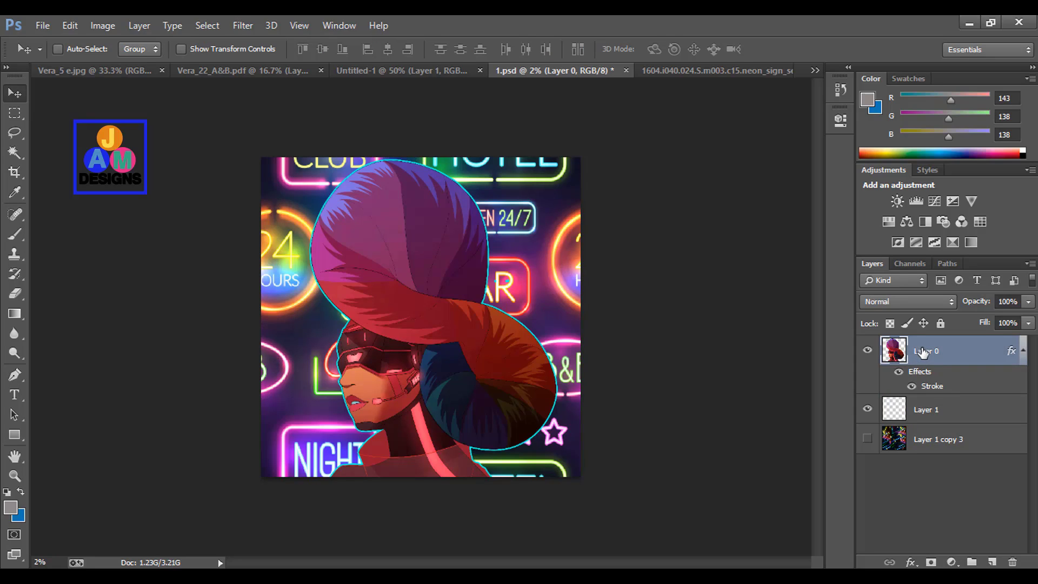
left_click(912, 563)
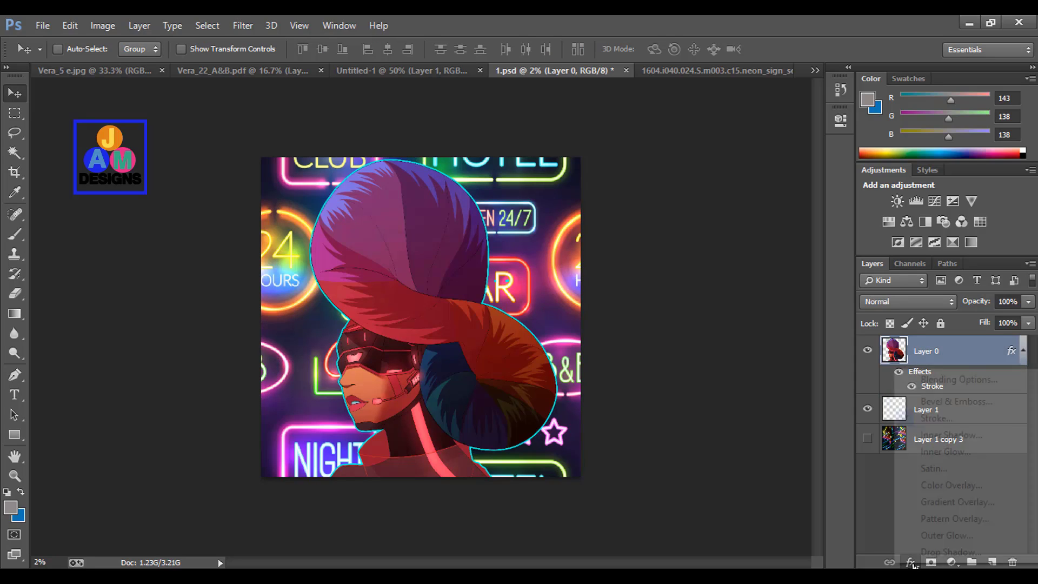
left_click(947, 421)
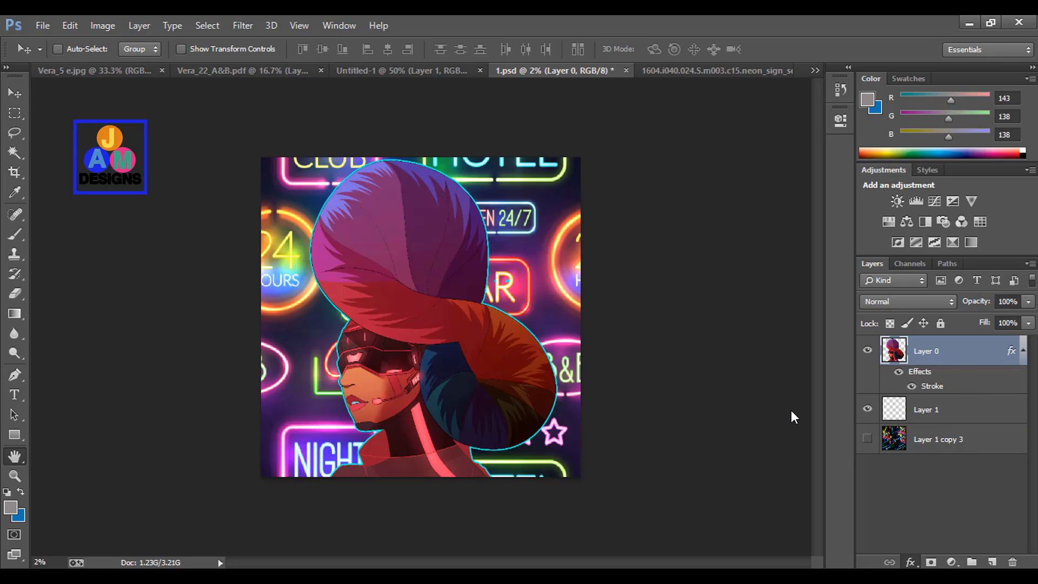
left_click(670, 366)
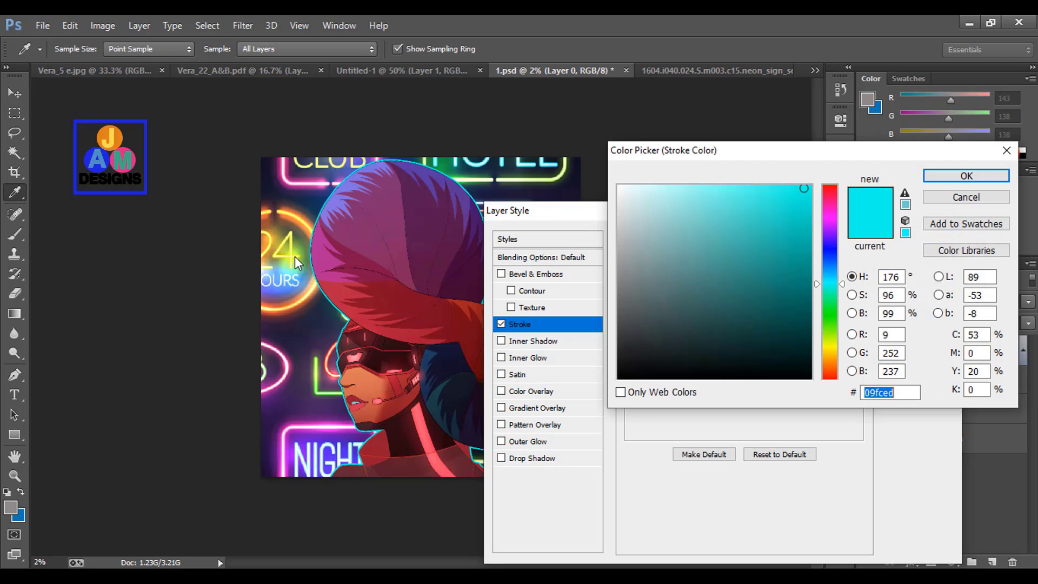
left_click(301, 219)
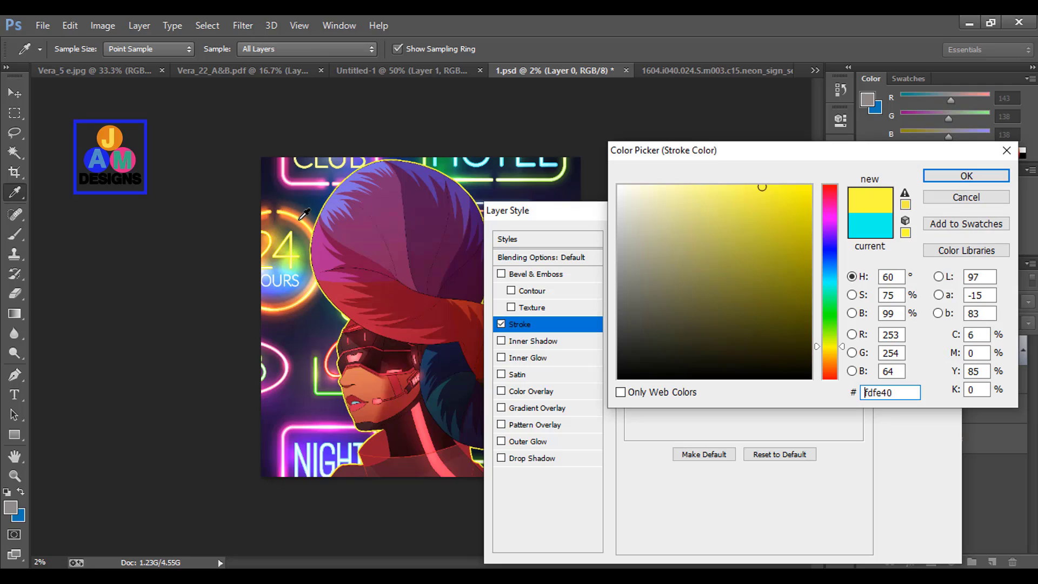
left_click(301, 219)
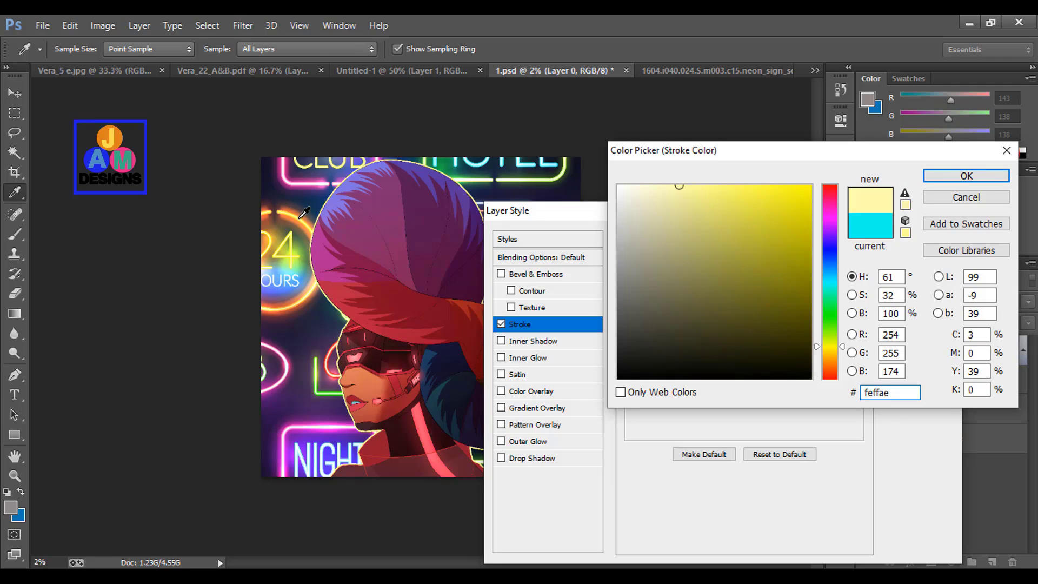
left_click(298, 220)
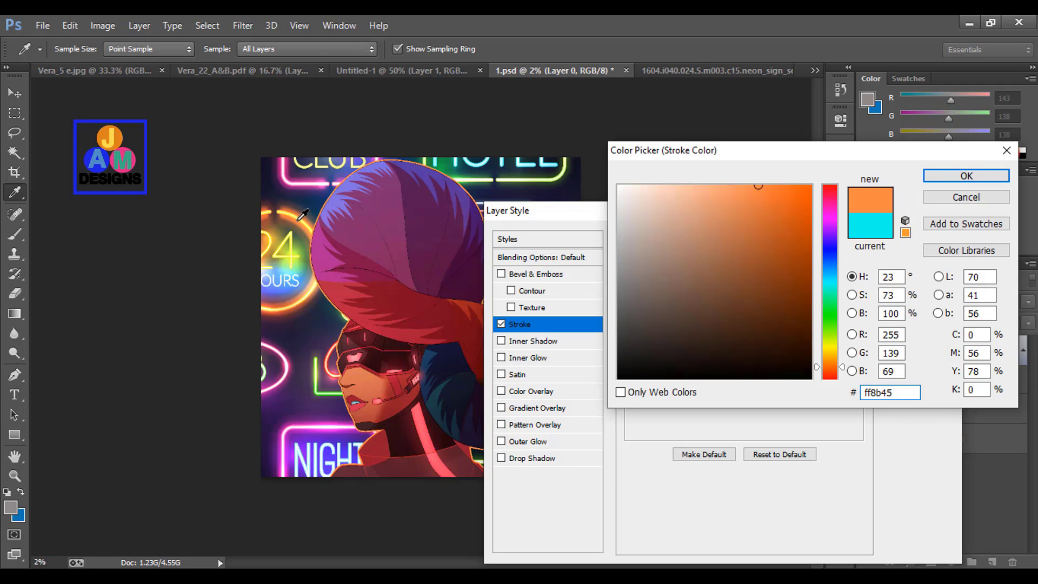
left_click(950, 177)
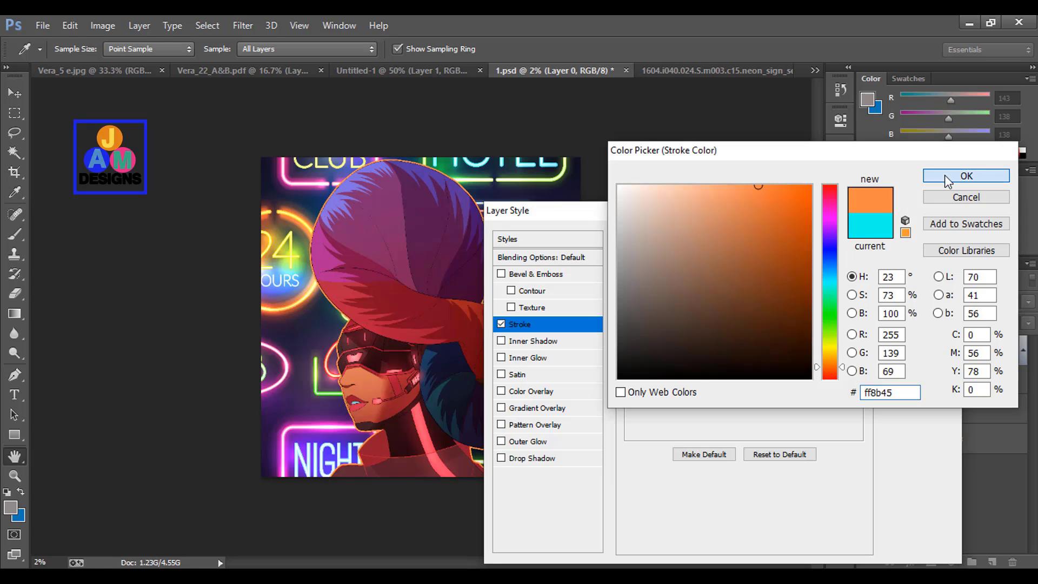
left_click(919, 237)
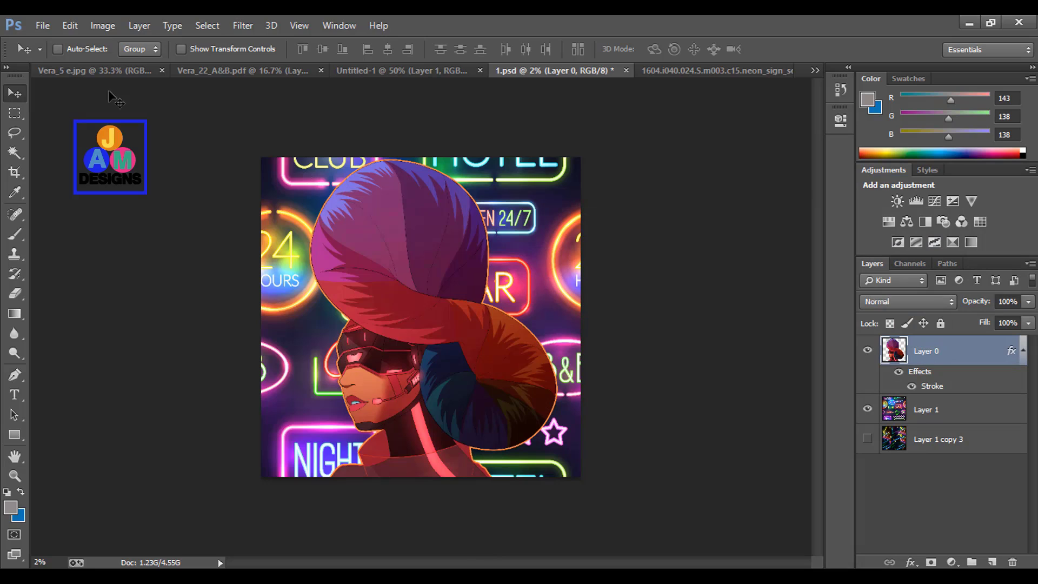
Check the cutout by briefly hiding and showing the neon background layer.
left_click(42, 26)
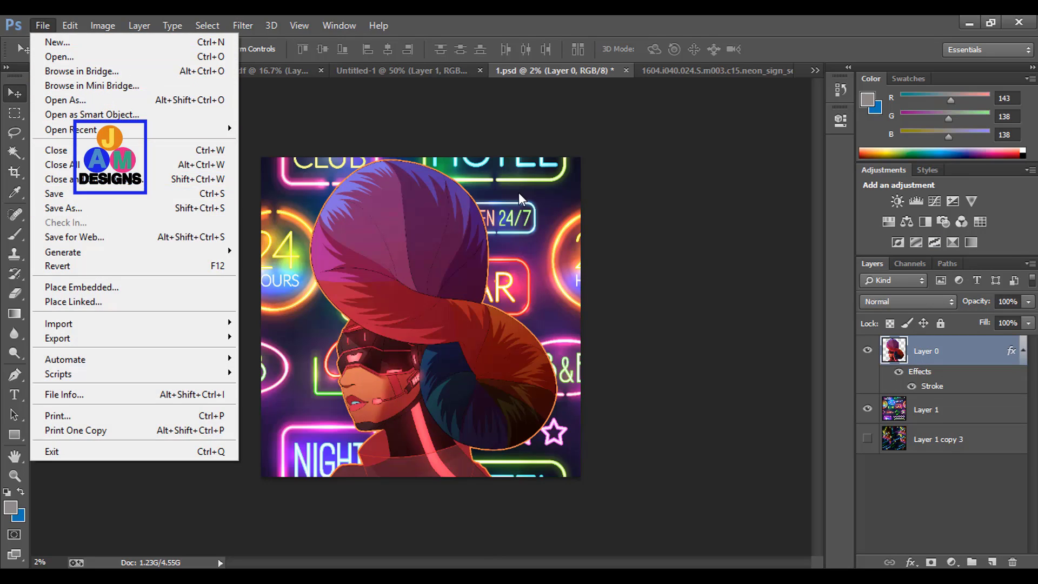
key("Escape")
left_click(868, 410)
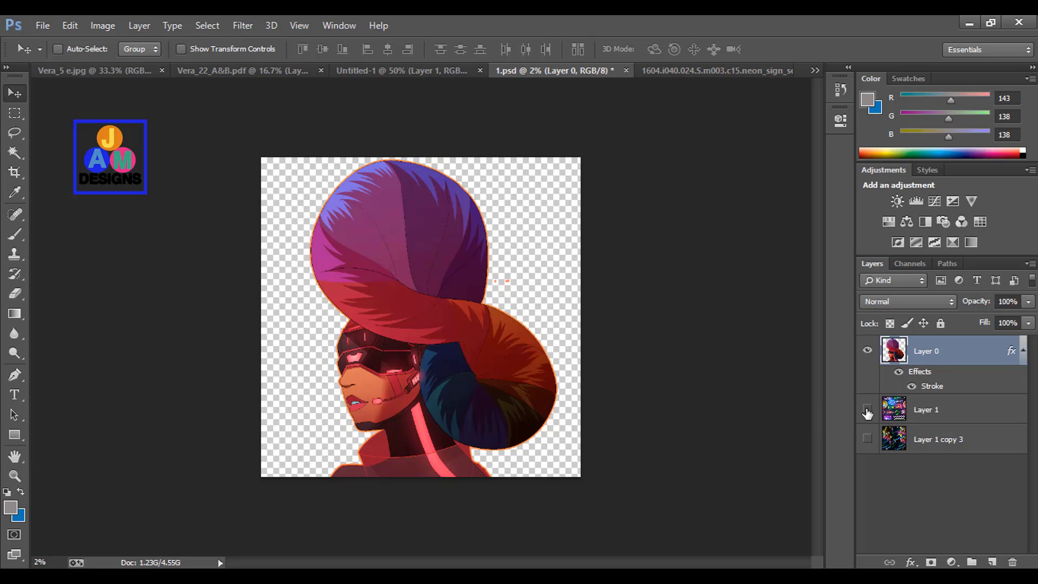
left_click(868, 410)
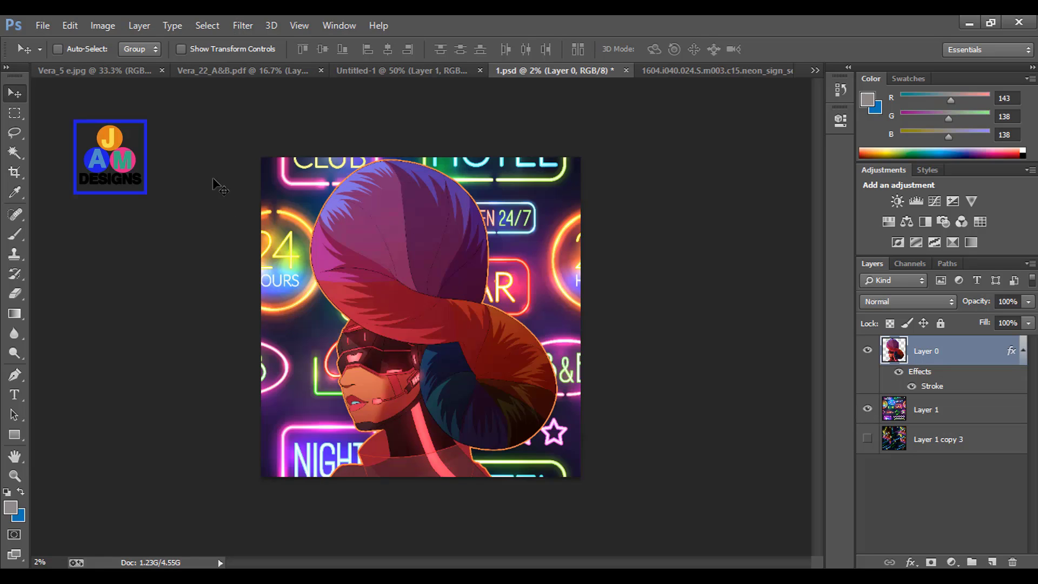
Save a copy named '1-2' as a JPEG at maximum quality 12.
left_click(44, 27)
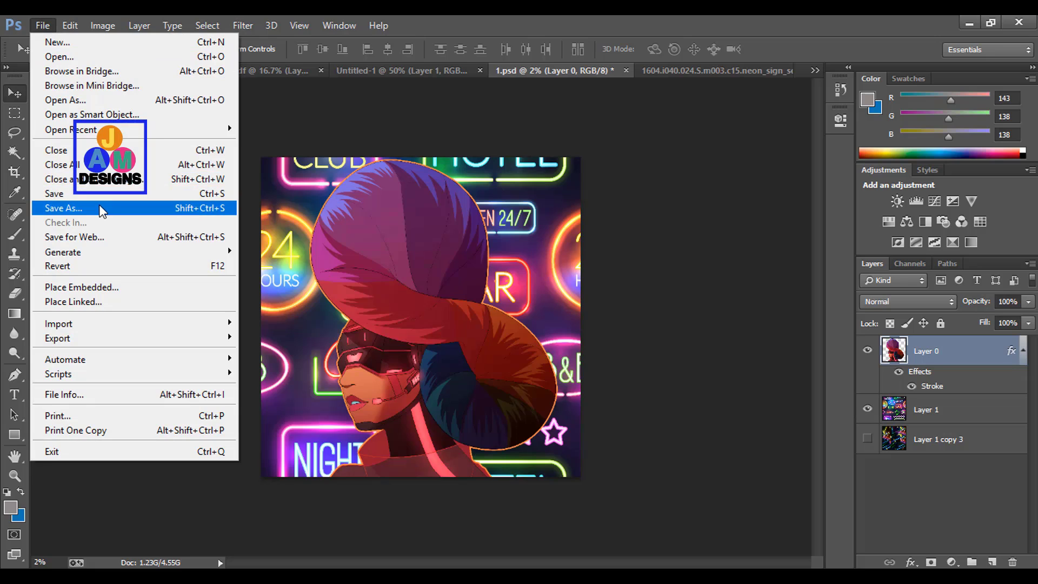
left_click(102, 209)
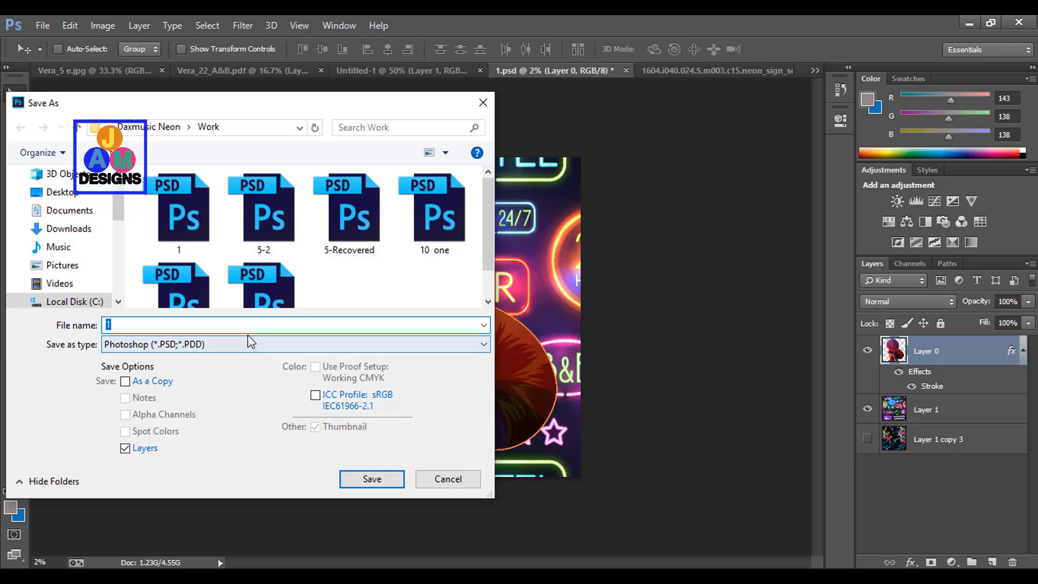
left_click(208, 325)
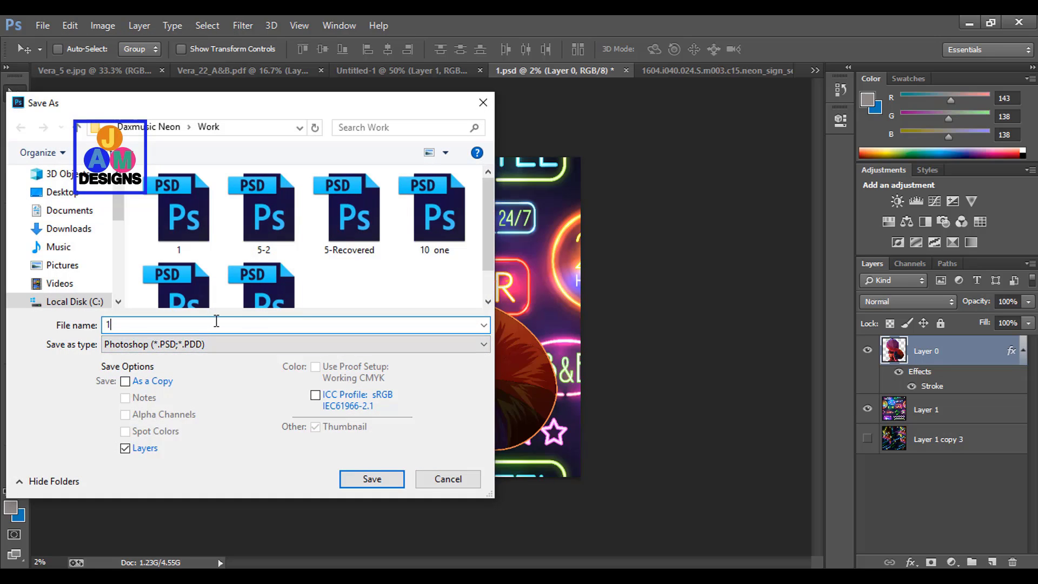
type("-1")
left_click(232, 345)
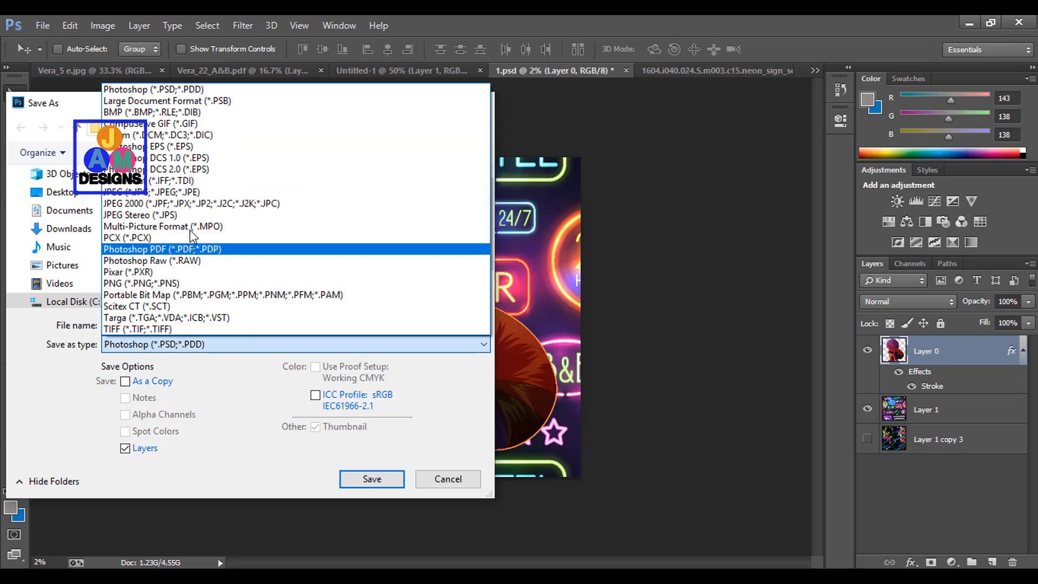
left_click(189, 193)
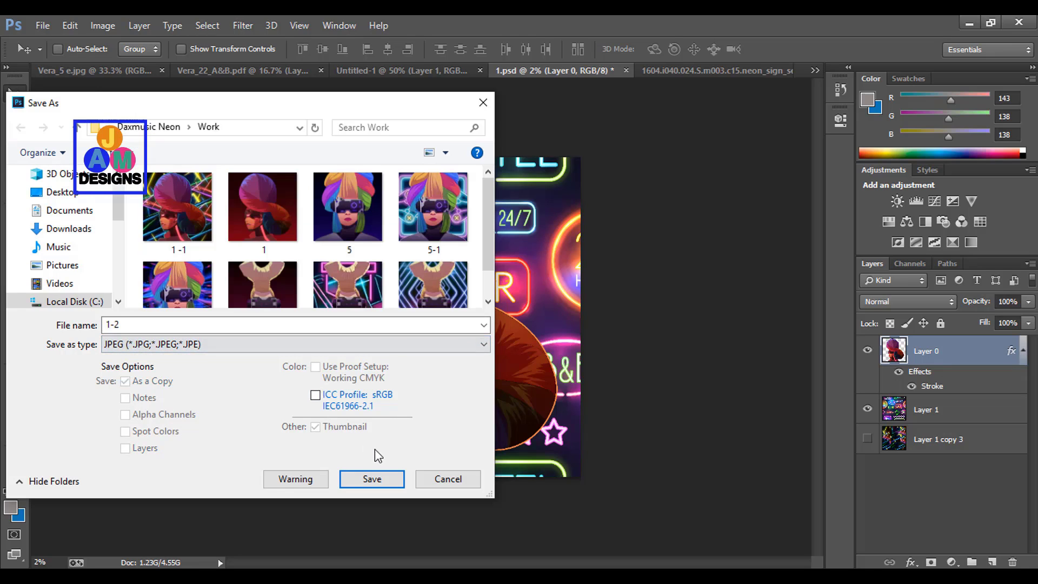
left_click(385, 480)
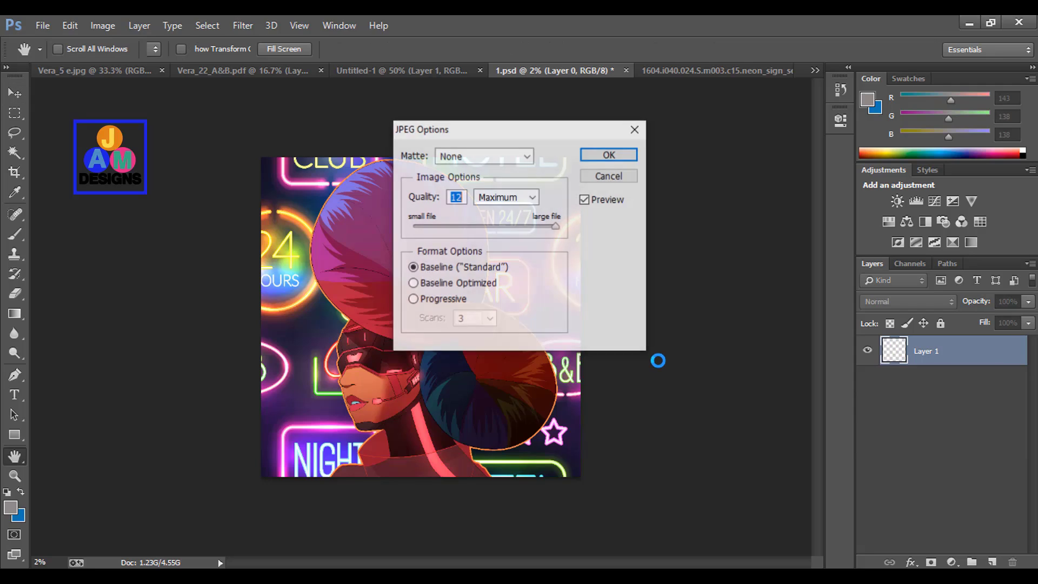
left_click(601, 158)
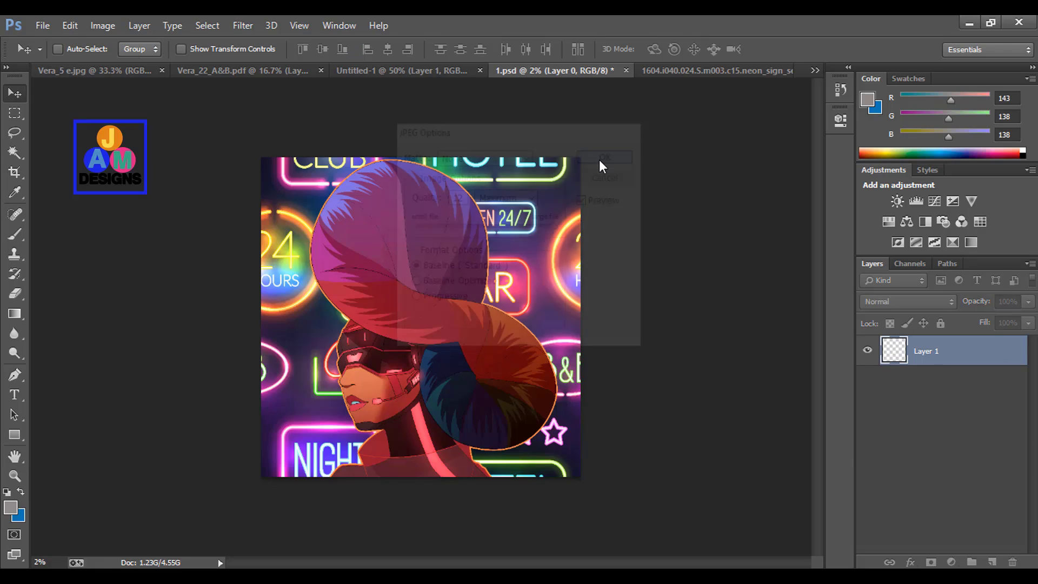